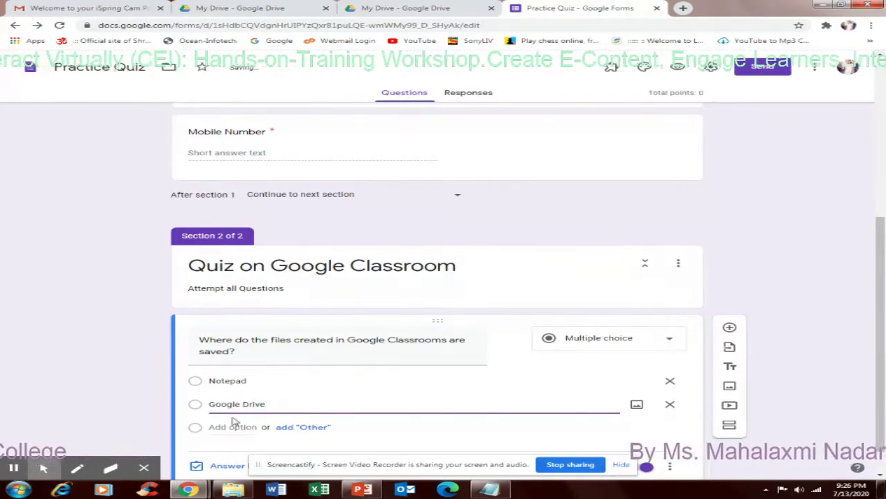
# Add "One Drive" and "Email ID" as the third and fourth options of the question about where Classroom files are saved
pyautogui.click(233, 420)
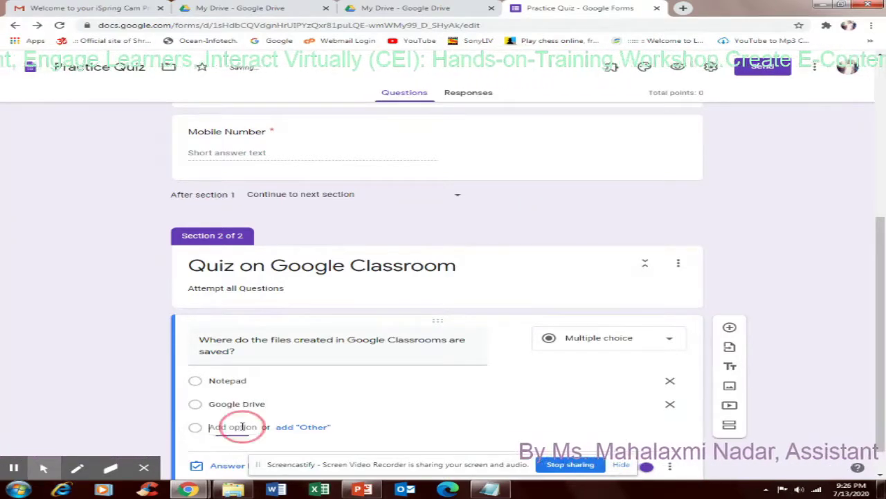
pyautogui.click(242, 427)
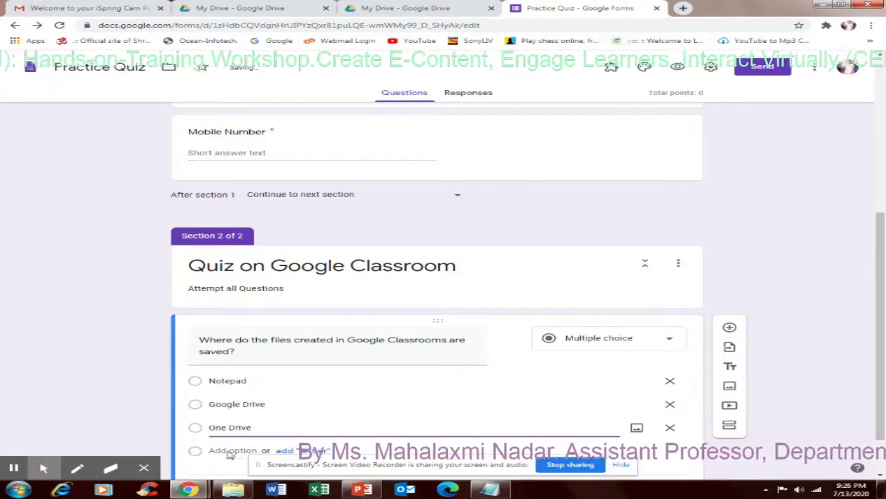
pyautogui.click(229, 451)
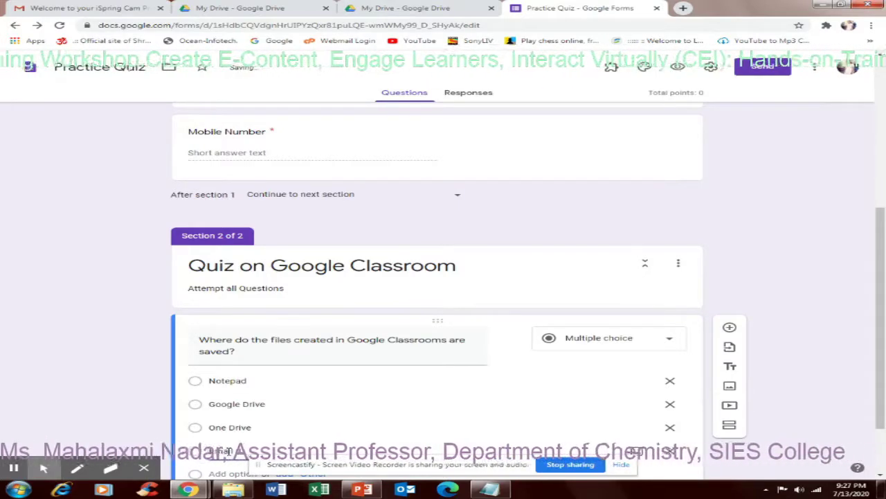
# Set the question's answer key to 1 point with Google Drive as the correct answer
pyautogui.scroll(-1, 79, 311)
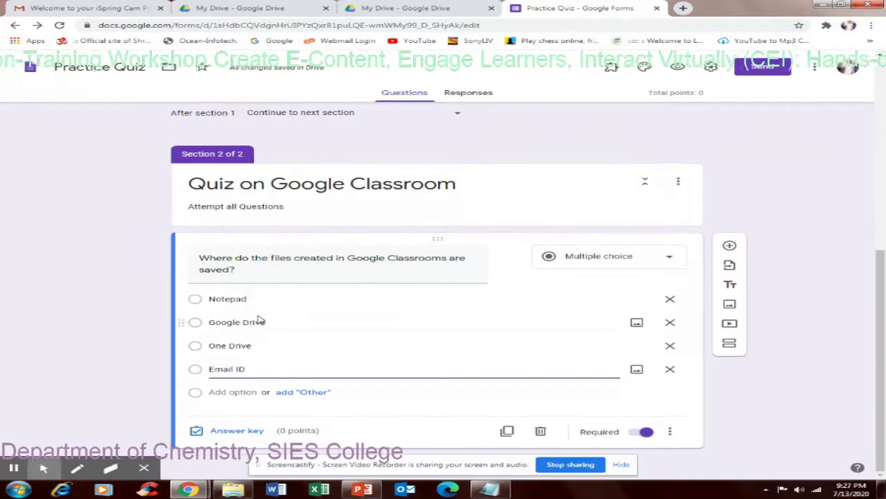
pyautogui.click(237, 430)
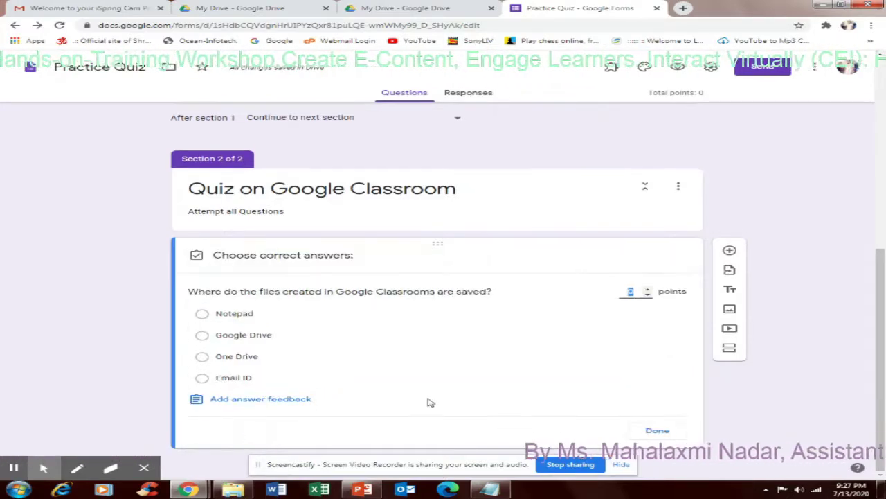
pyautogui.click(648, 288)
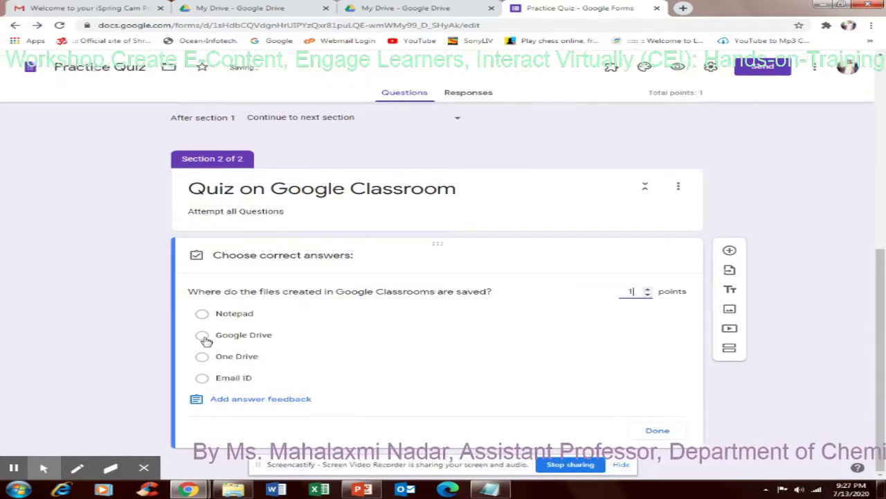
pyautogui.click(204, 338)
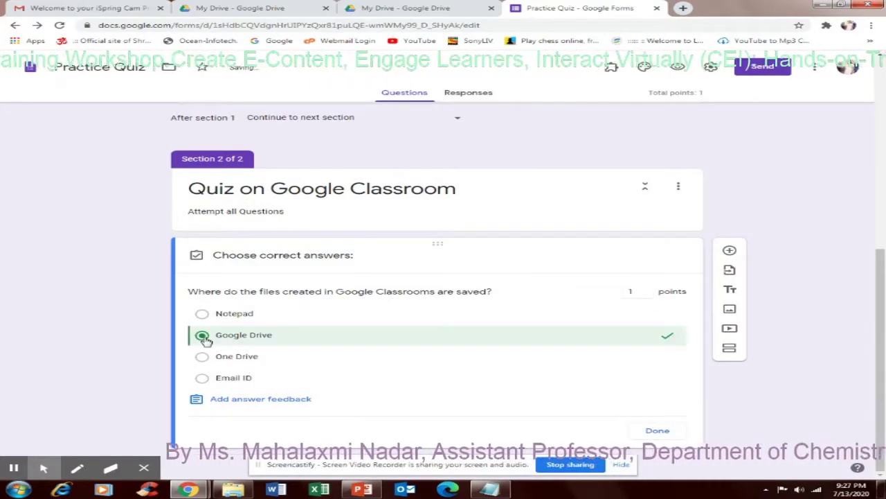
pyautogui.click(658, 430)
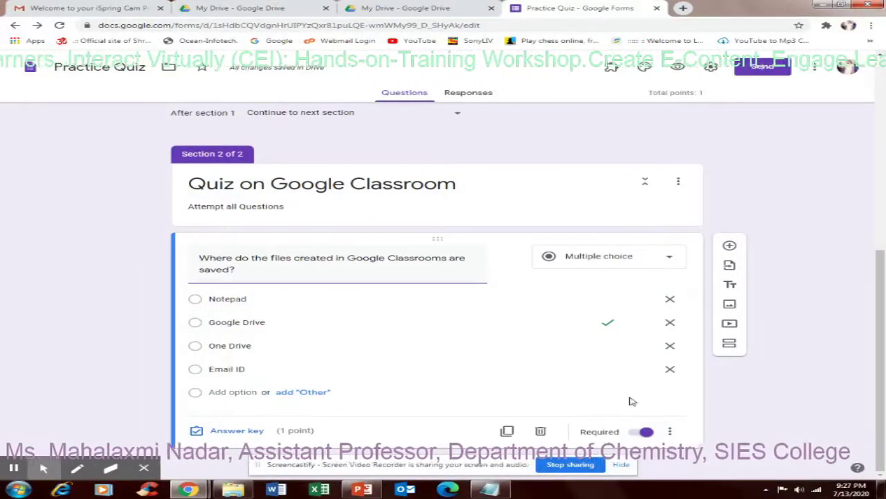
pyautogui.click(717, 454)
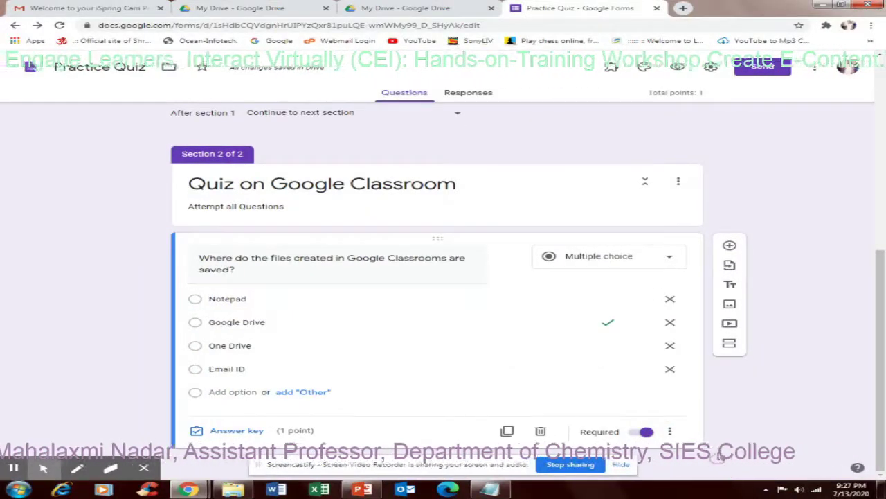
# Add a new question below the Google Classroom file question and make it a multiple choice grid
pyautogui.click(729, 245)
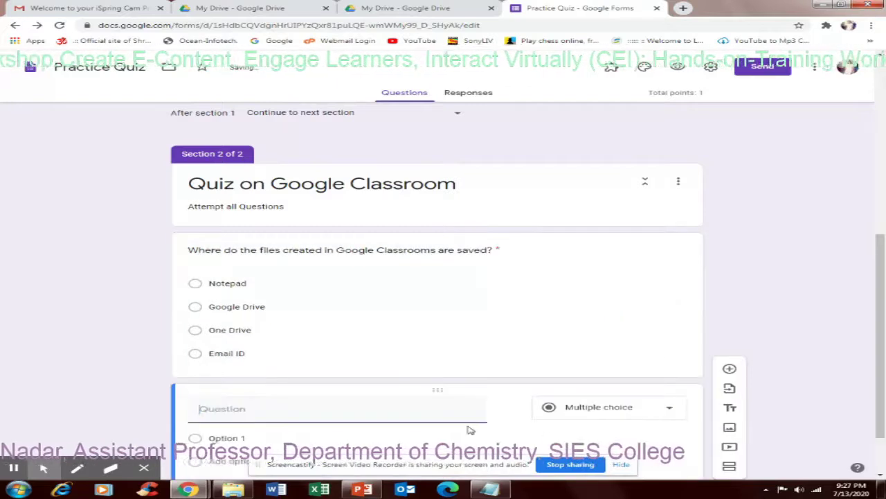
pyautogui.click(618, 407)
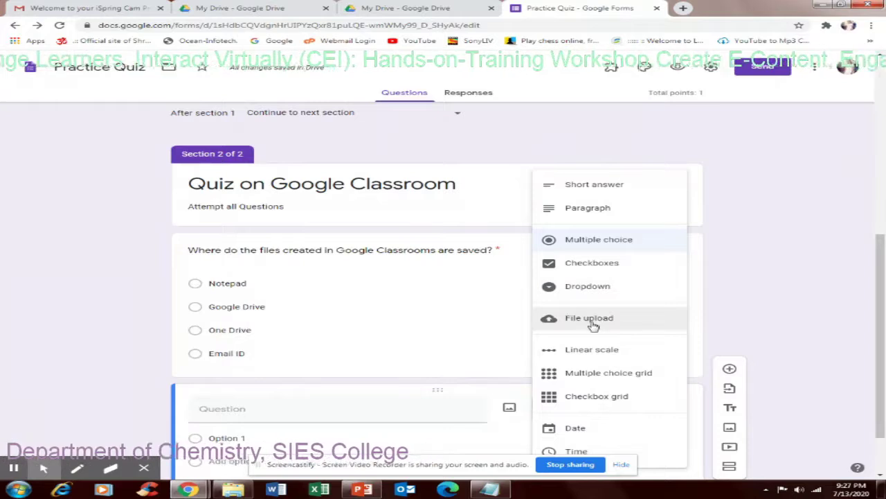
pyautogui.click(603, 374)
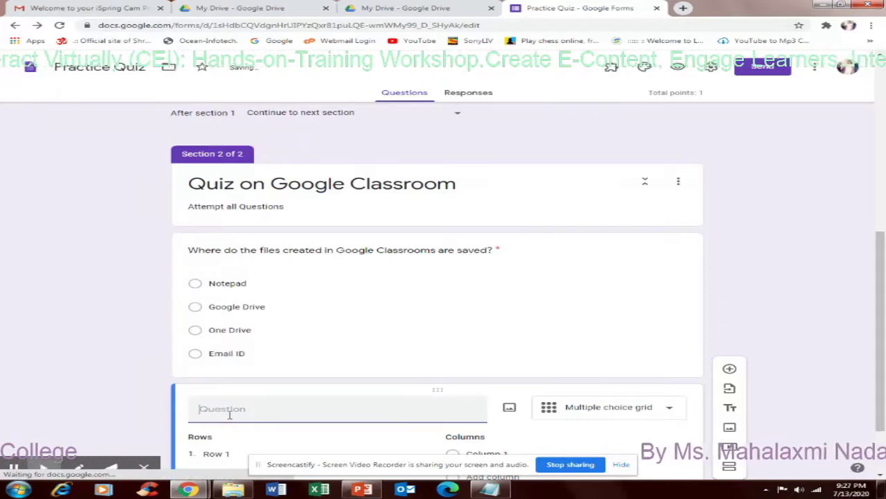
# Enter the grid question "Select the correct scale for the following levels of the question on the basis of rows and column"
pyautogui.write('Sele')
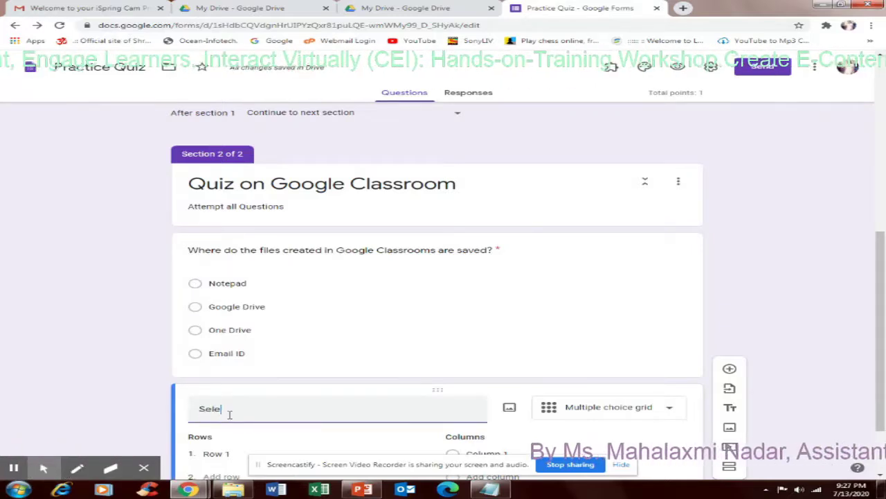
pyautogui.write('ct a')
pyautogui.press('BackSpace')
pyautogui.write('the')
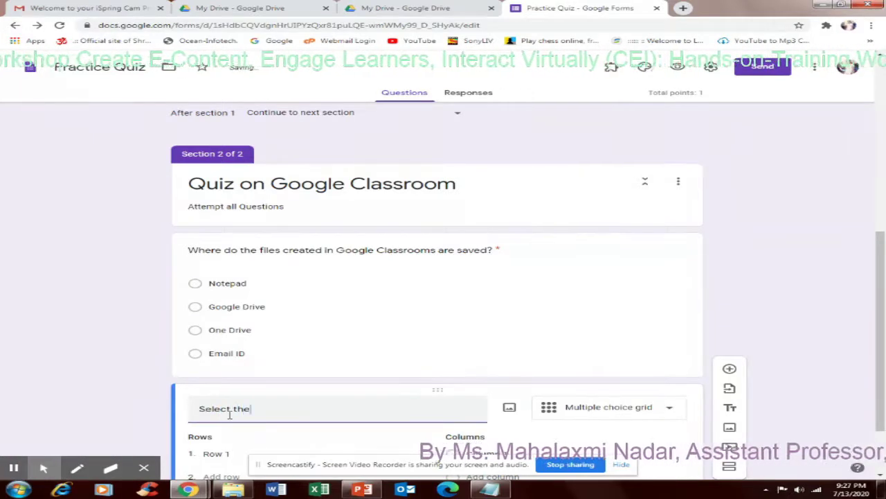
pyautogui.write(' correct ')
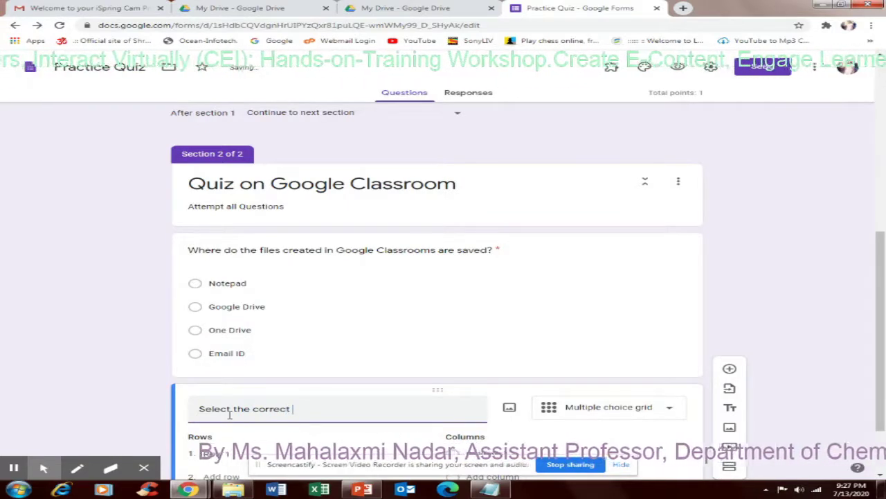
pyautogui.write('scale for t')
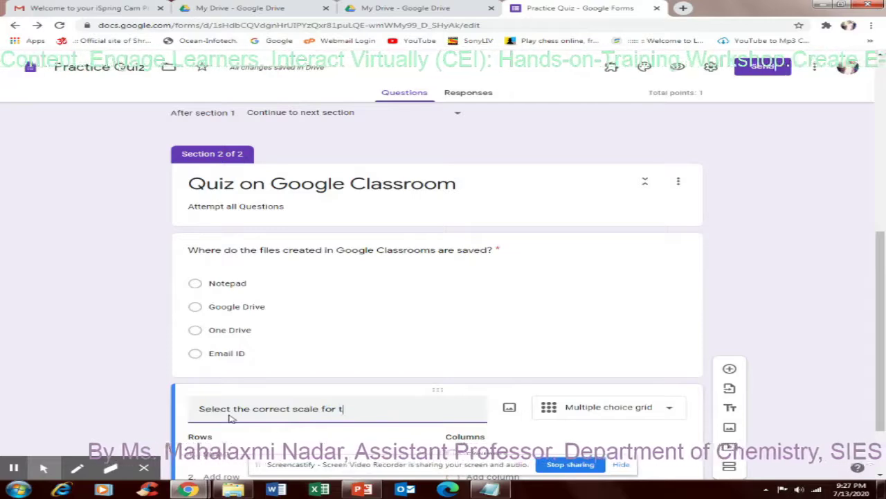
pyautogui.write('he foll')
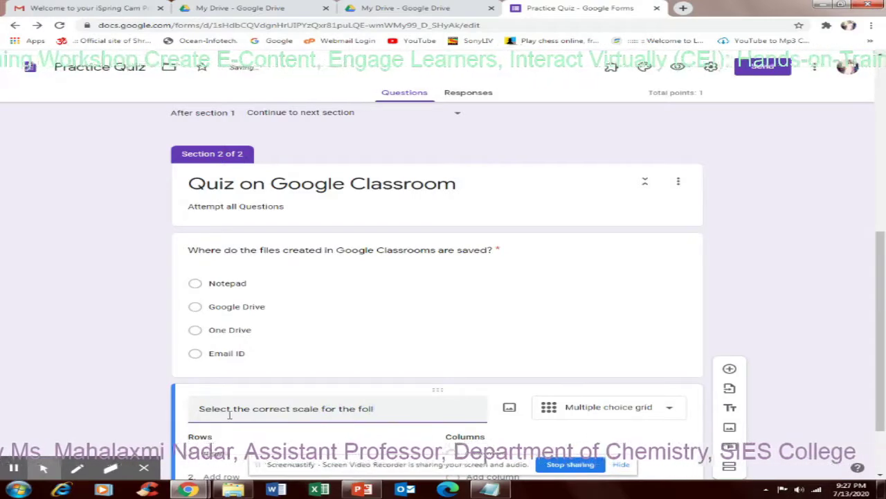
pyautogui.write('owing le')
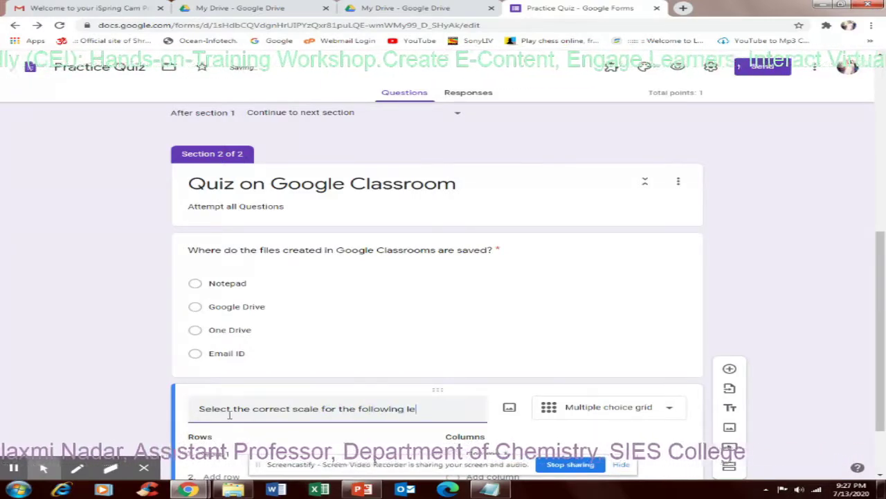
pyautogui.write('vels ')
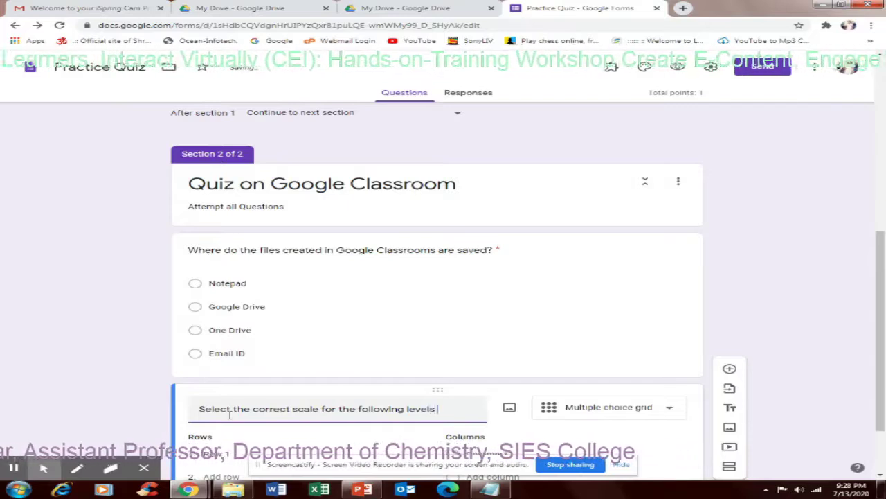
pyautogui.write('of')
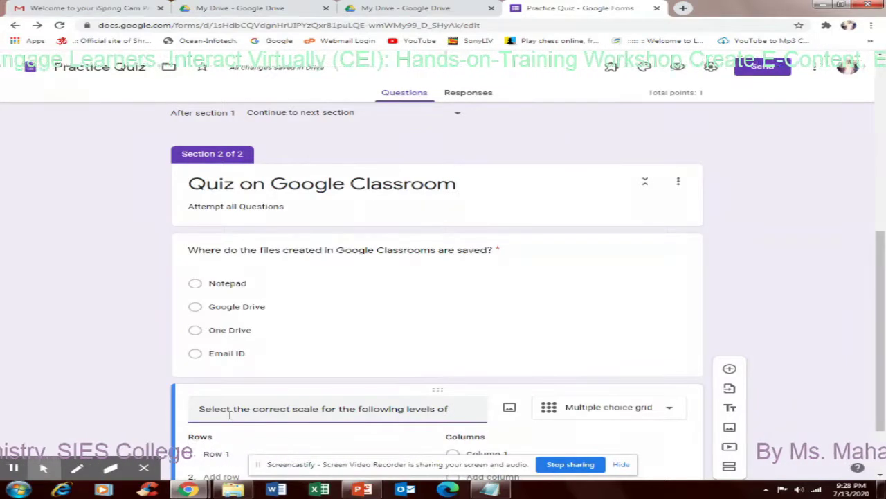
pyautogui.write(' the')
pyautogui.write(' question ')
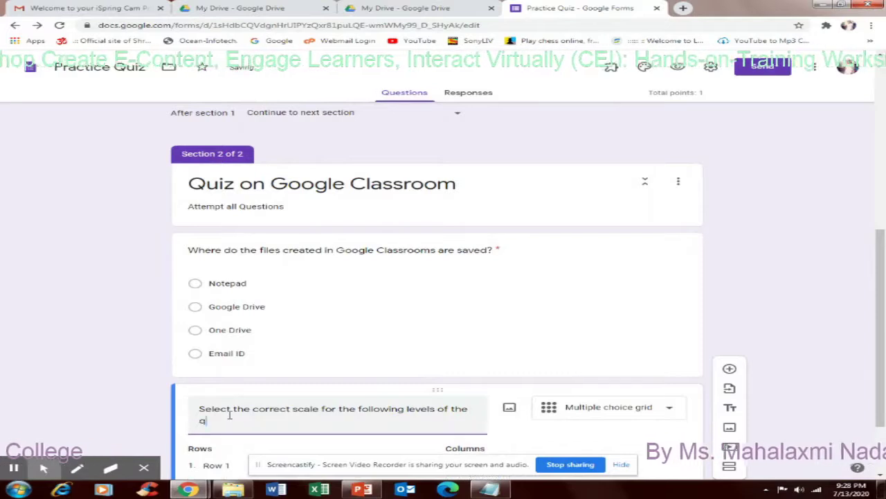
pyautogui.write('o')
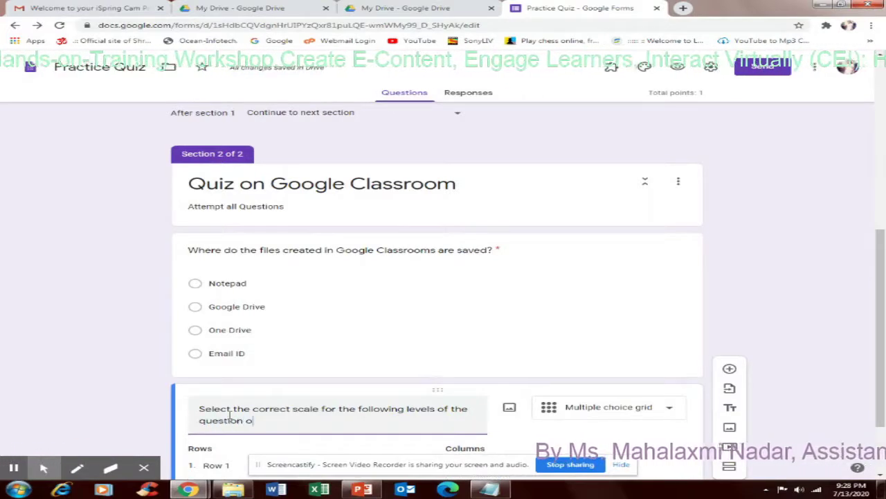
pyautogui.write('n the basis of')
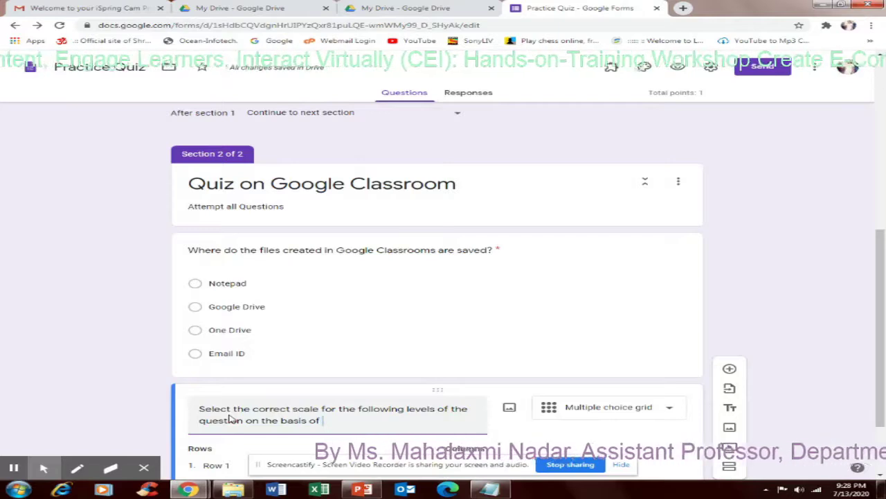
pyautogui.write(' rows an')
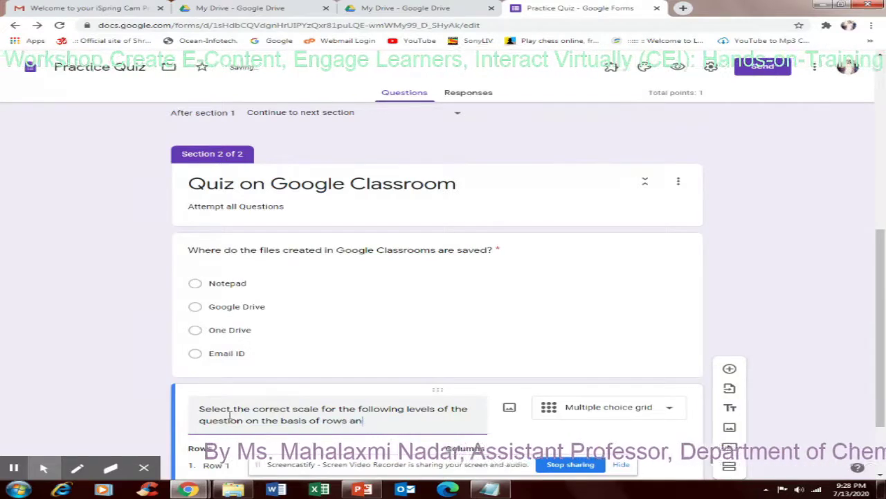
pyautogui.write('d column')
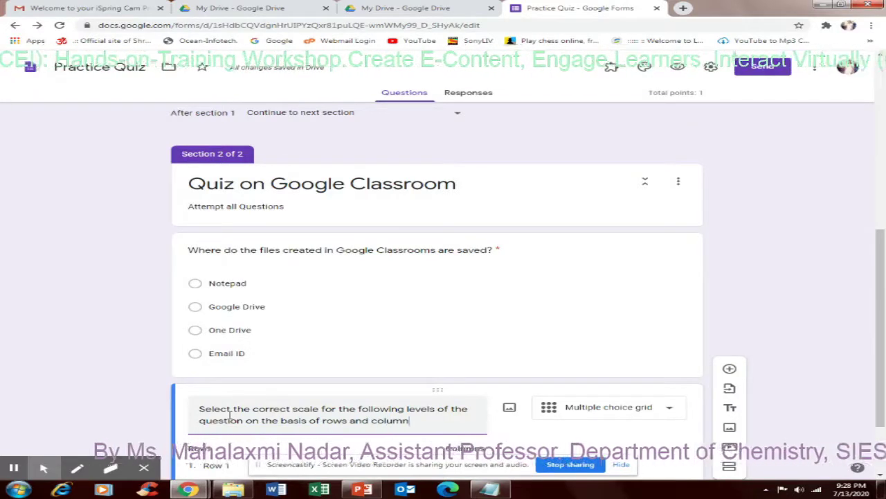
# Name the first row of the multiple choice grid "Classwork"
pyautogui.moveTo(881, 360); pyautogui.dragTo(883, 419)
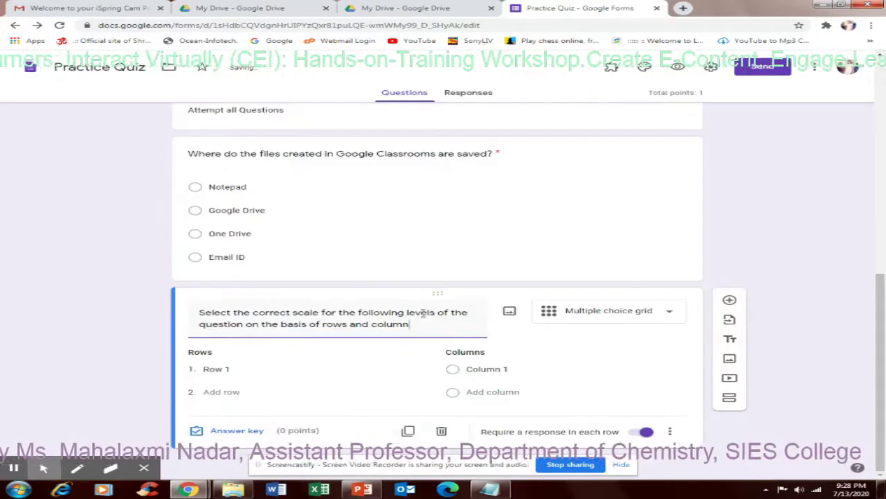
pyautogui.click(228, 369)
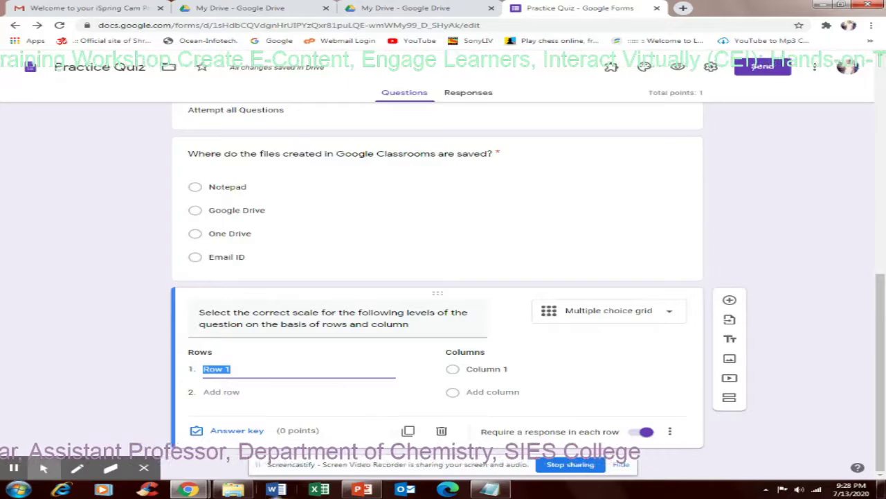
pyautogui.click(11, 471)
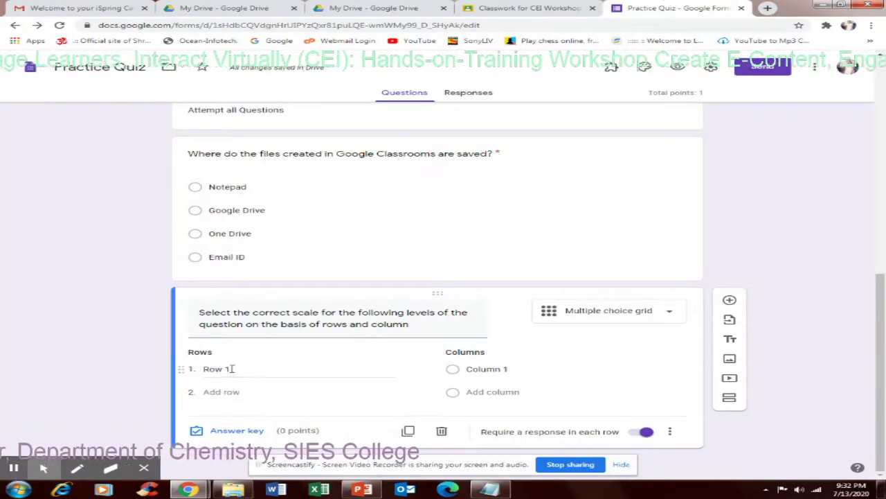
pyautogui.click(236, 368)
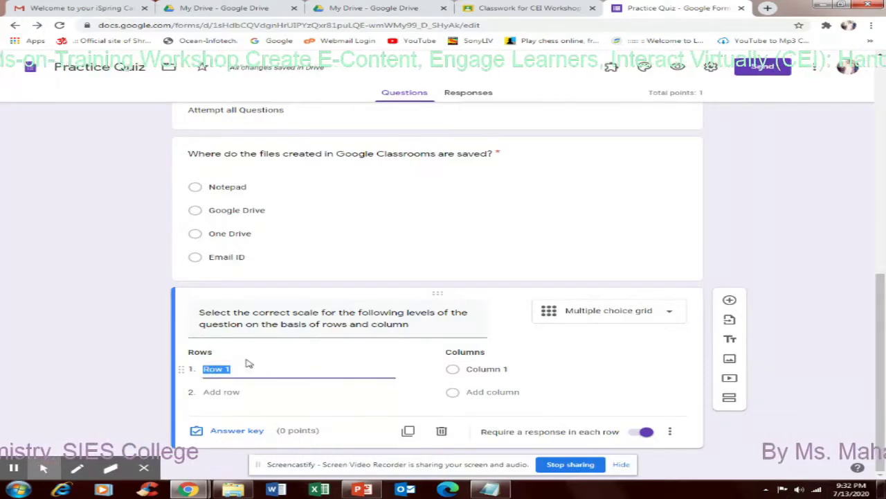
pyautogui.write('Q')
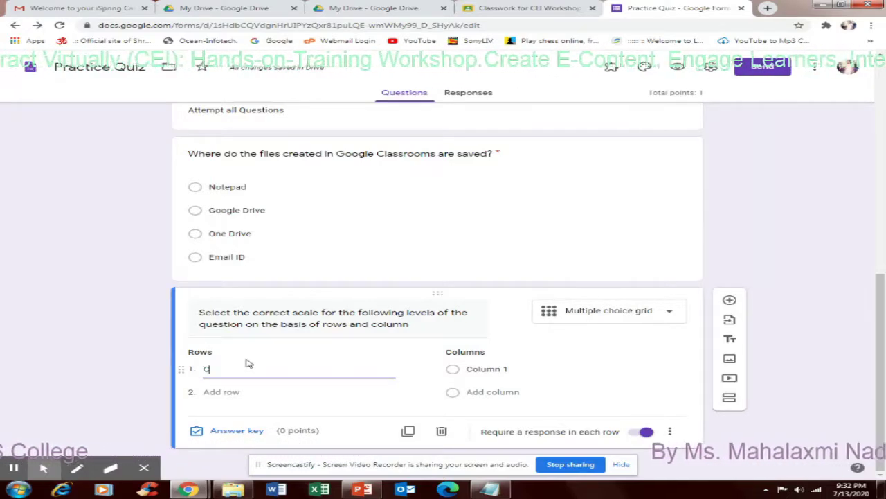
pyautogui.write('lass')
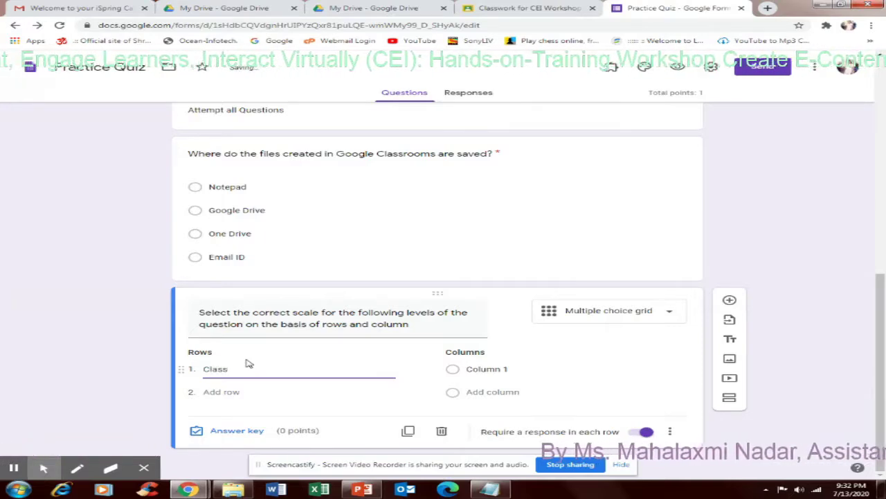
pyautogui.write('work')
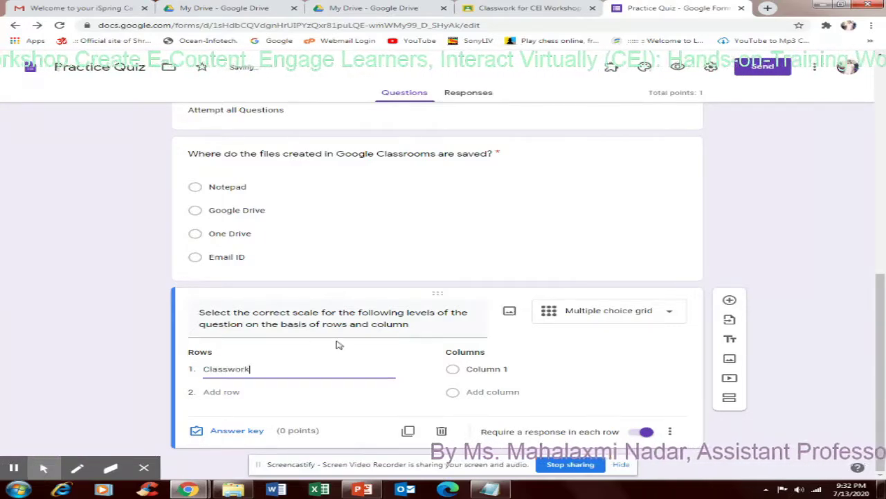
# Name the first column of the multiple choice grid "Rubrics"
pyautogui.click(513, 369)
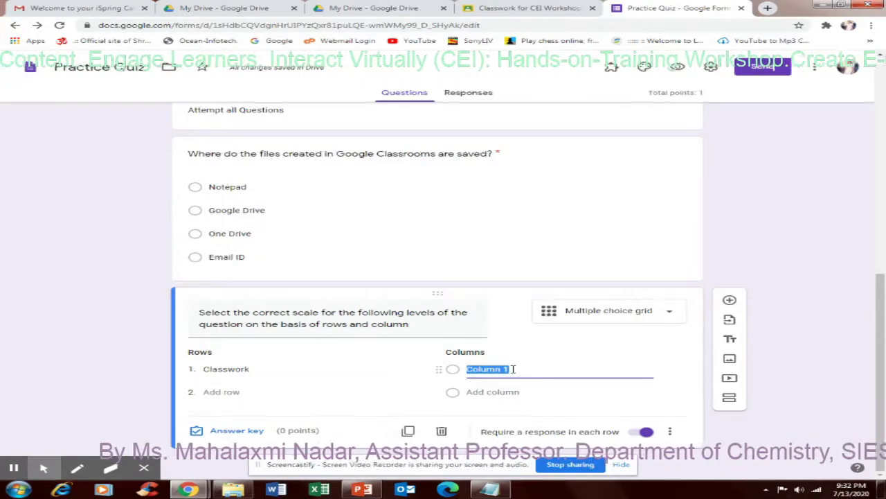
pyautogui.write('R')
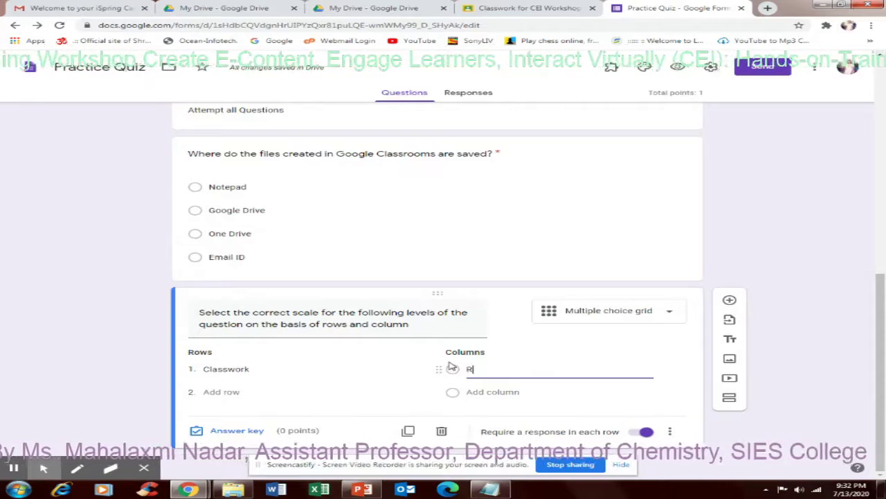
pyautogui.write('ubrics')
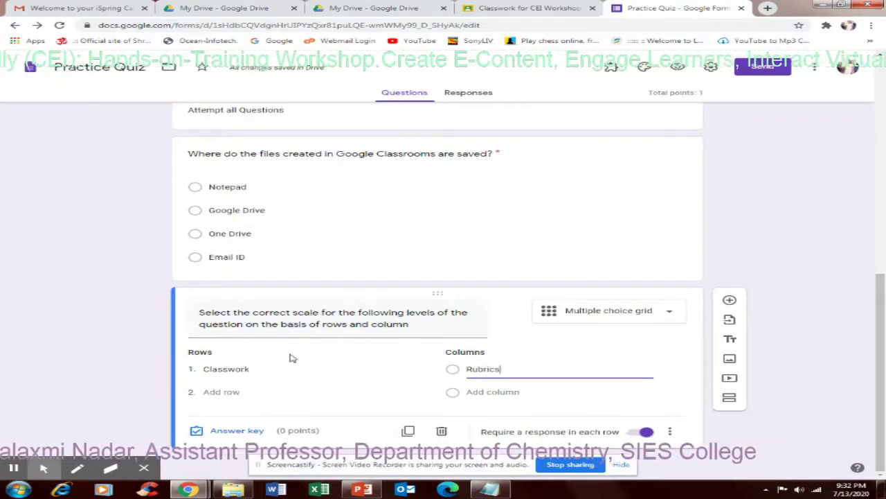
# Add a second row named "Material" to the multiple choice grid
pyautogui.click(224, 391)
pyautogui.click(224, 392)
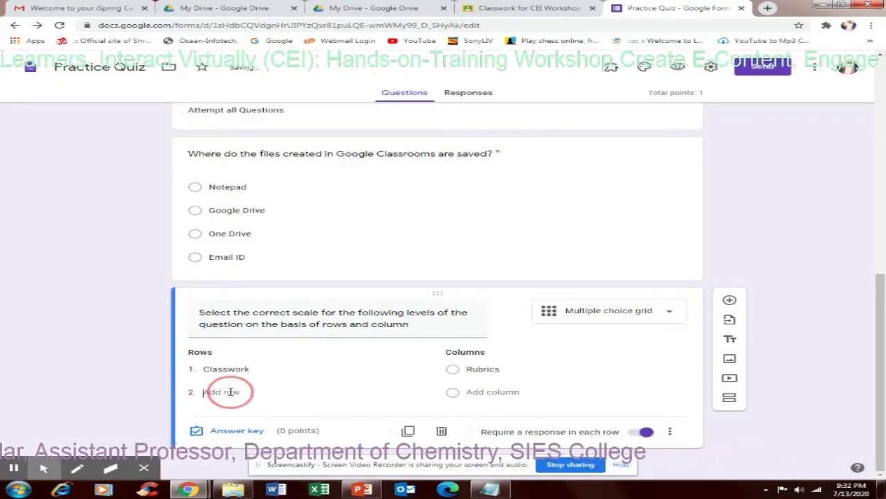
pyautogui.write('MAteria')
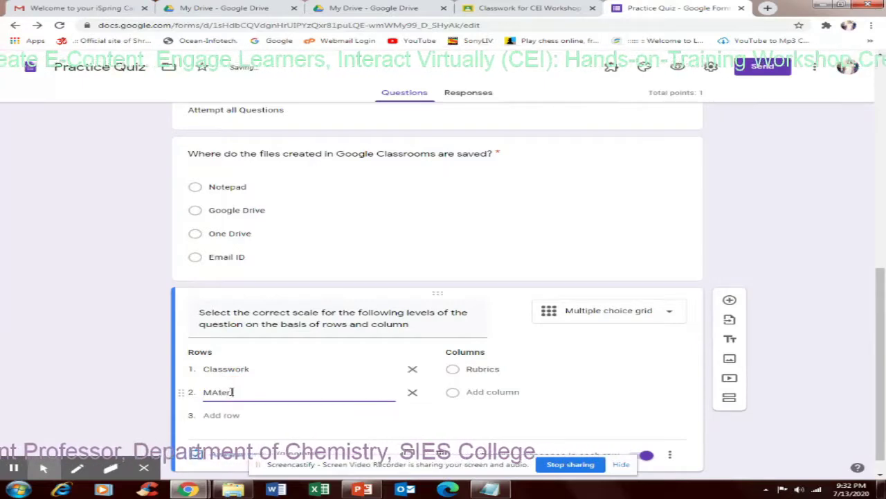
pyautogui.press('BackSpace')
pyautogui.press('BackSpace')
pyautogui.press('BackSpace')
pyautogui.press('BackSpace')
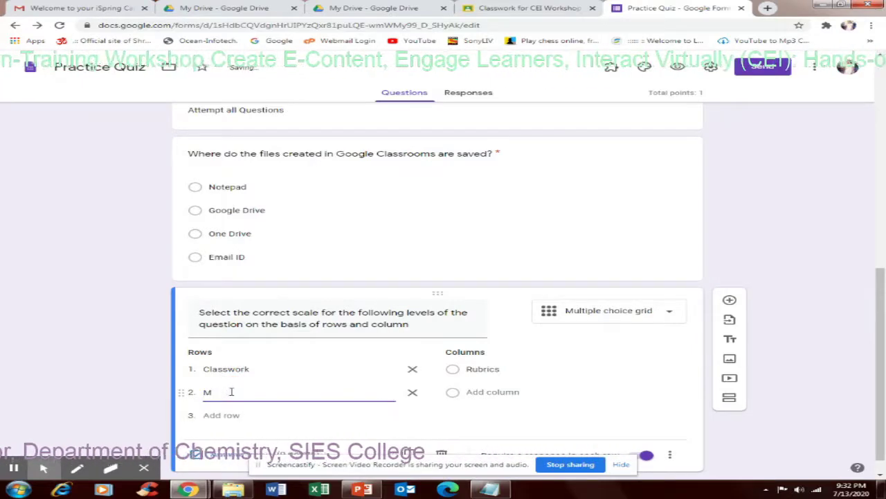
pyautogui.write('aterial')
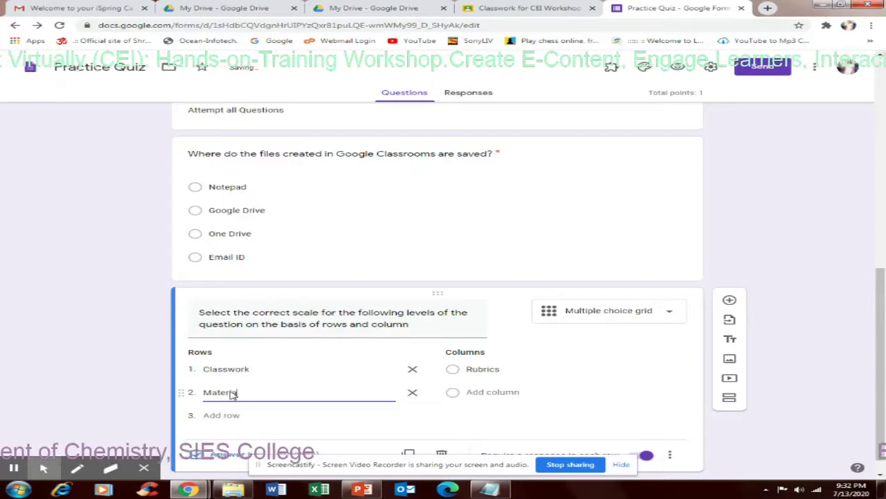
# Add a third row named "Paragraph Assignment" to the multiple choice grid
pyautogui.click(222, 414)
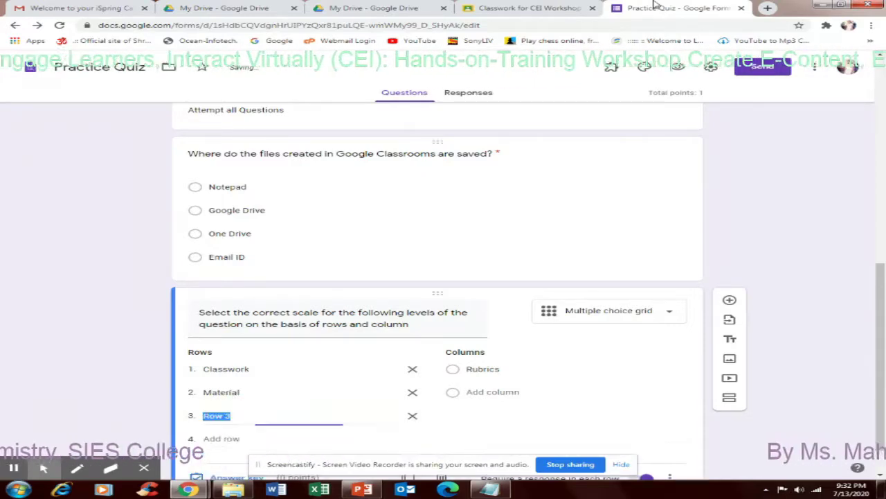
pyautogui.scroll(-1, 388, 412)
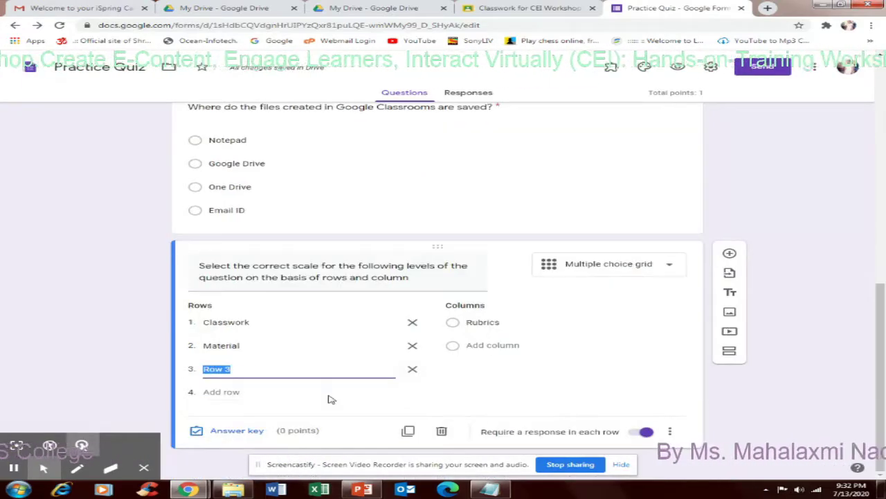
pyautogui.write('A')
pyautogui.press('BackSpace')
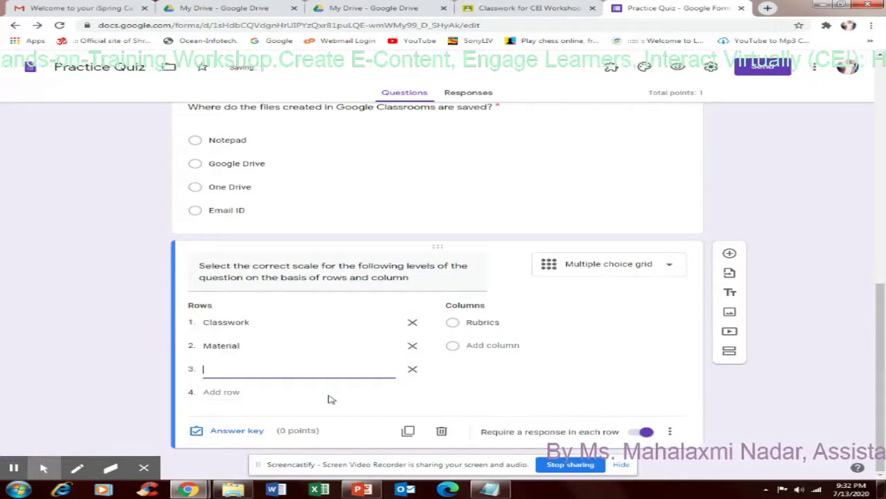
pyautogui.write('Paragra')
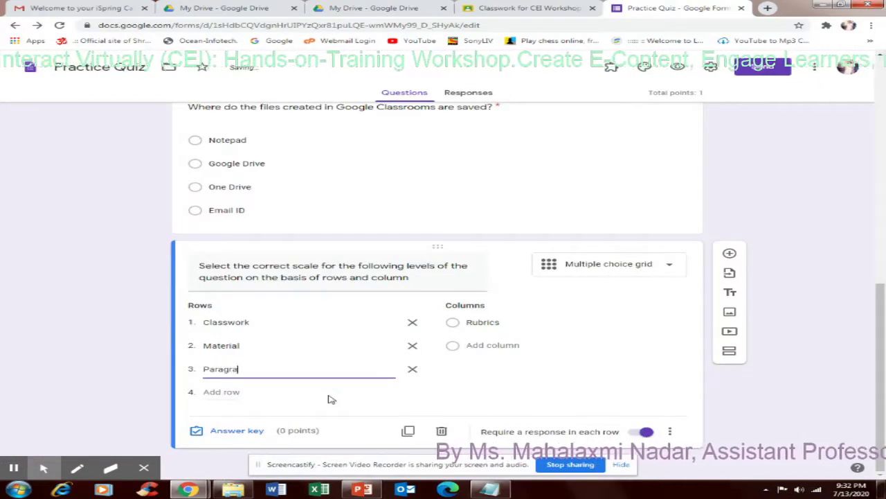
pyautogui.write('ph')
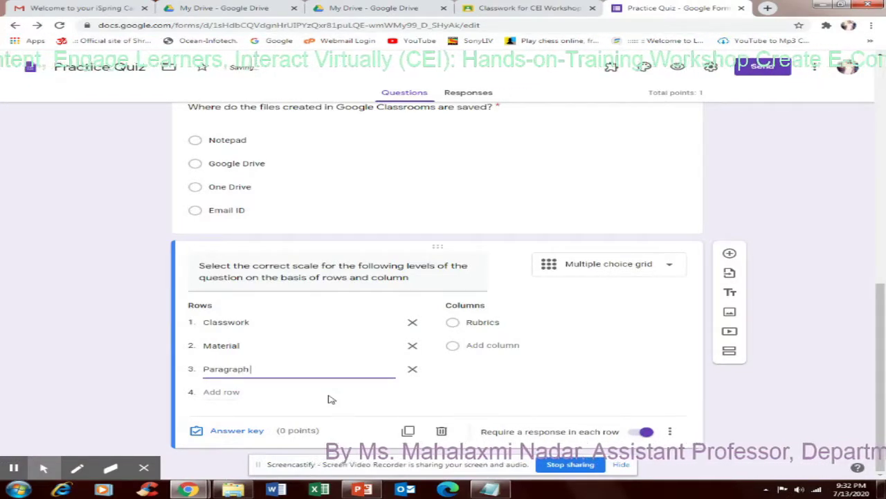
pyautogui.write(' Ass')
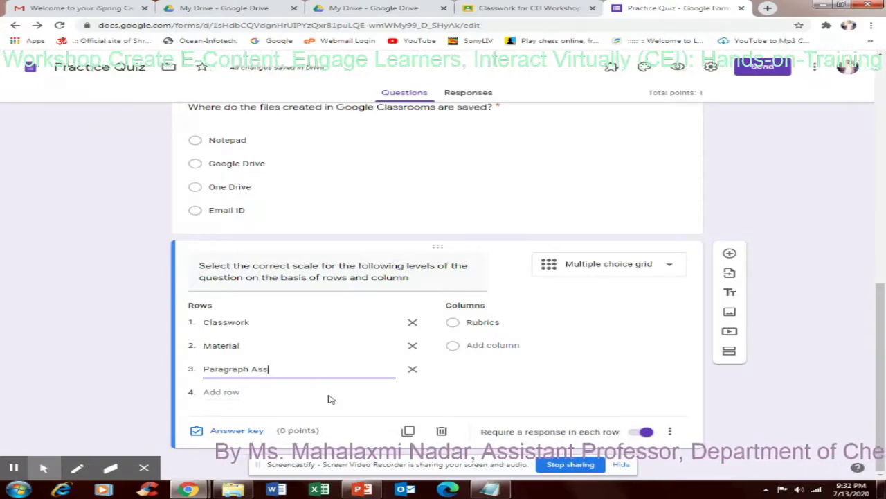
pyautogui.write('ignmen')
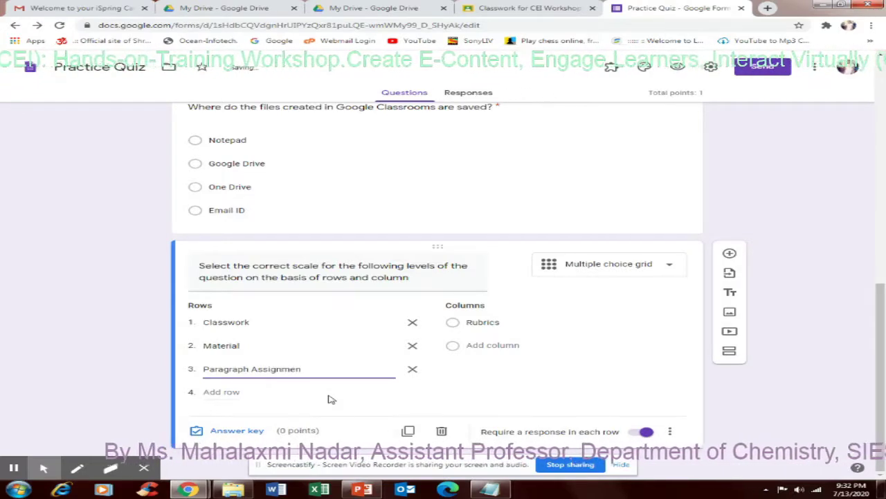
pyautogui.write('t')
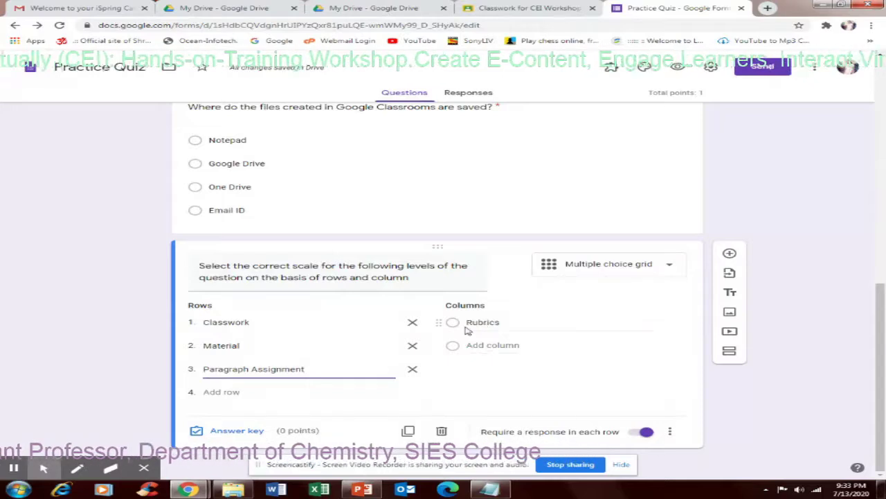
# Add two more columns to the multiple choice grid, named "Links" and "Create Quiz"
pyautogui.click(483, 346)
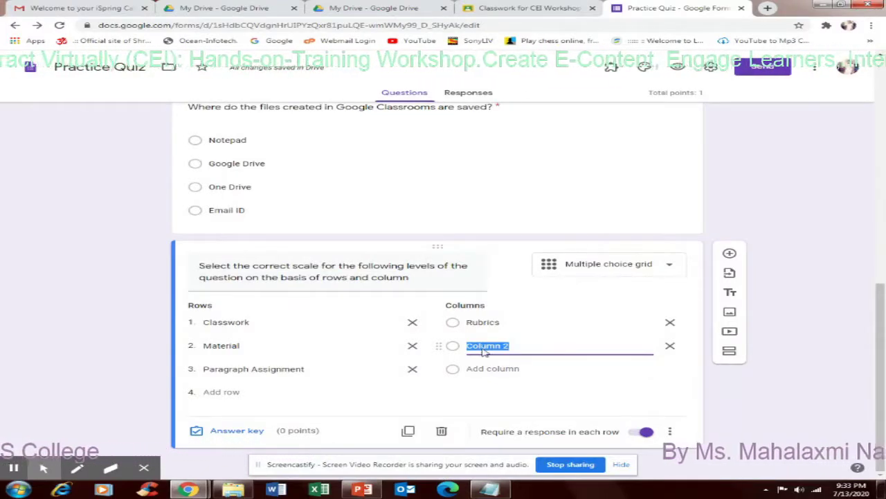
pyautogui.write('Links')
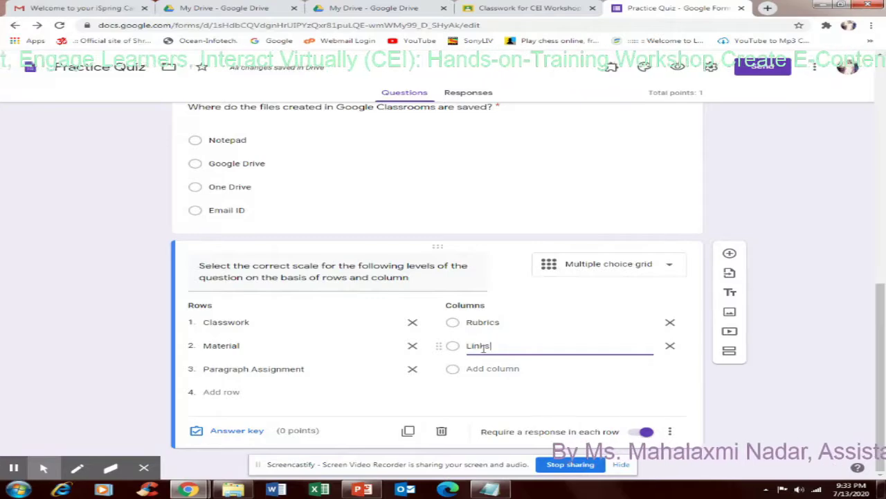
pyautogui.click(491, 369)
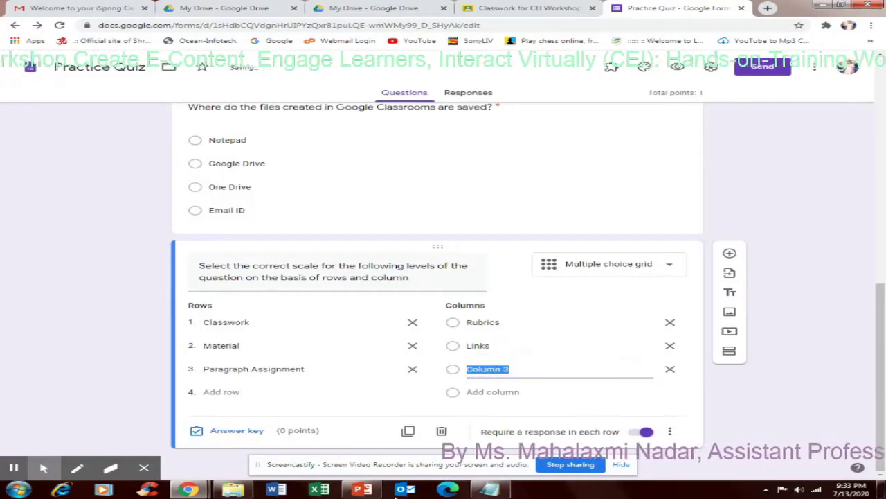
pyautogui.click(464, 6)
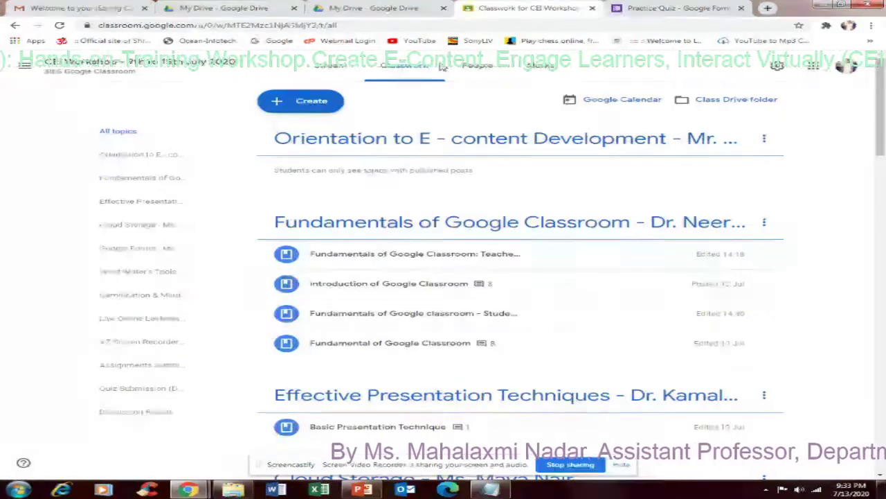
pyautogui.click(681, 8)
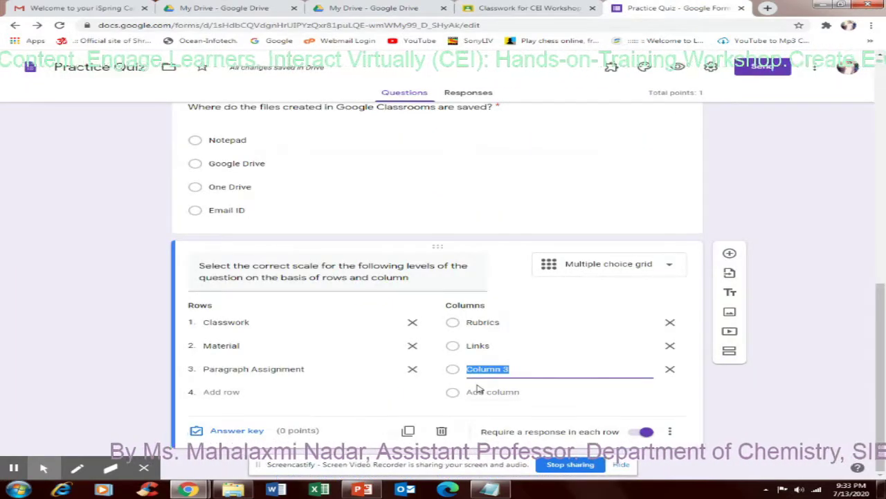
pyautogui.write('Creat ')
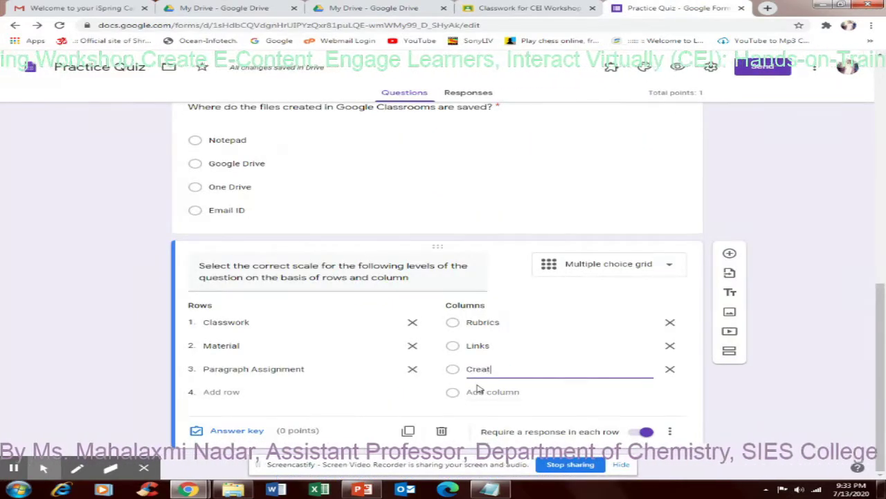
pyautogui.write('e ')
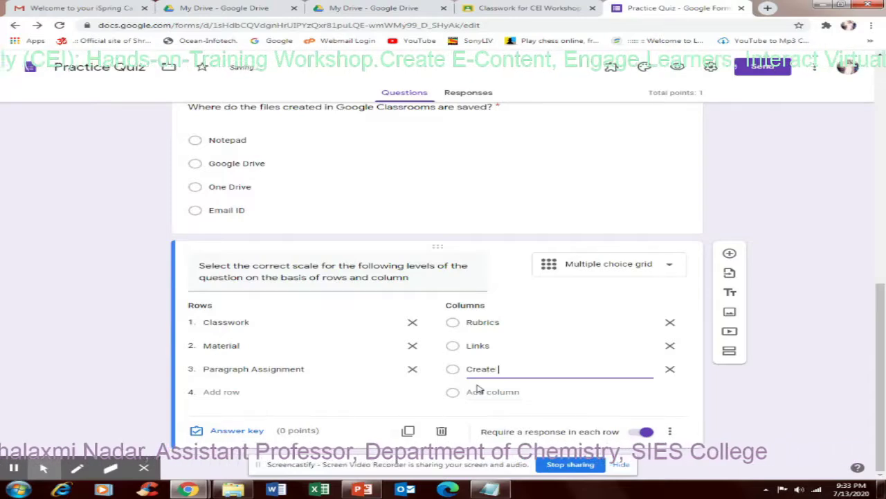
pyautogui.write('Quiz')
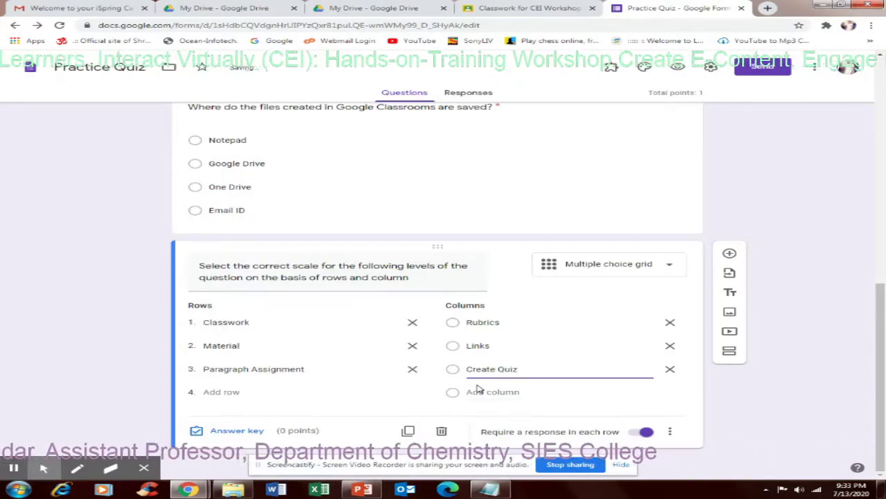
# In the grid's answer key, mark Create Quiz correct for Classwork, Rubrics for Paragraph Assignment and Links for Material
pyautogui.click(239, 431)
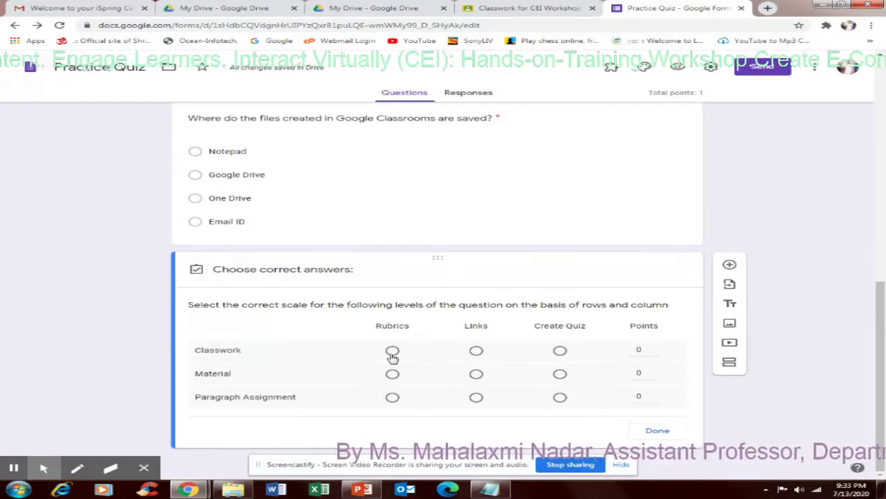
pyautogui.click(560, 351)
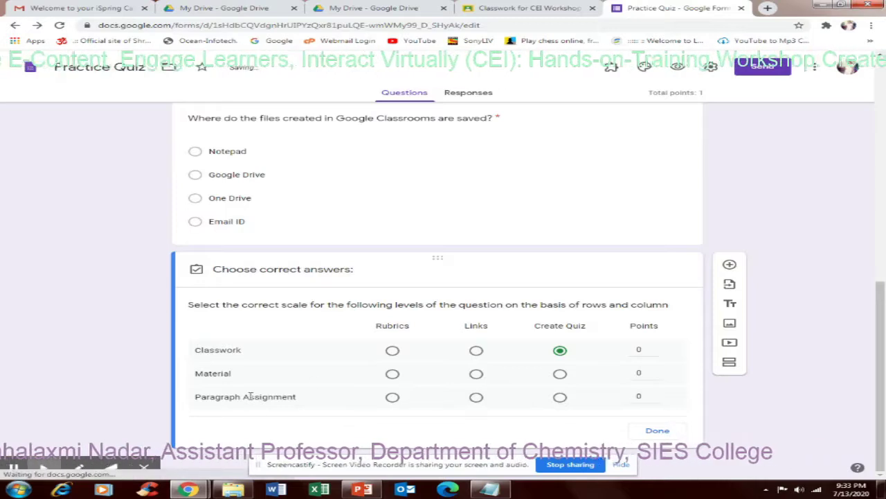
pyautogui.click(392, 398)
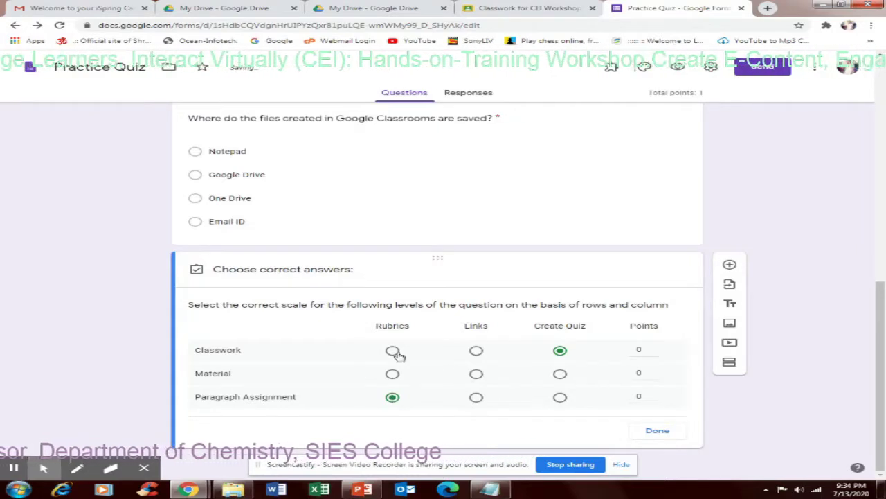
pyautogui.click(476, 375)
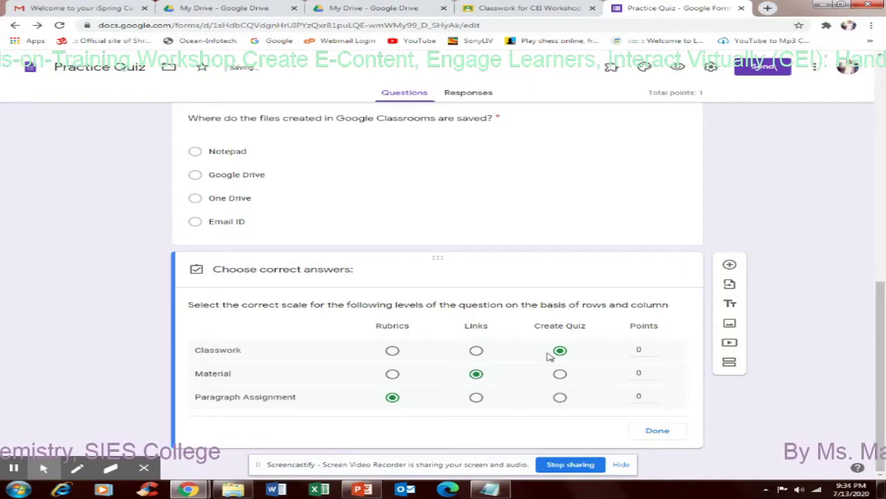
# Assign 1 point to each of the three grid rows and finish editing the answer key
pyautogui.click(653, 347)
pyautogui.click(654, 371)
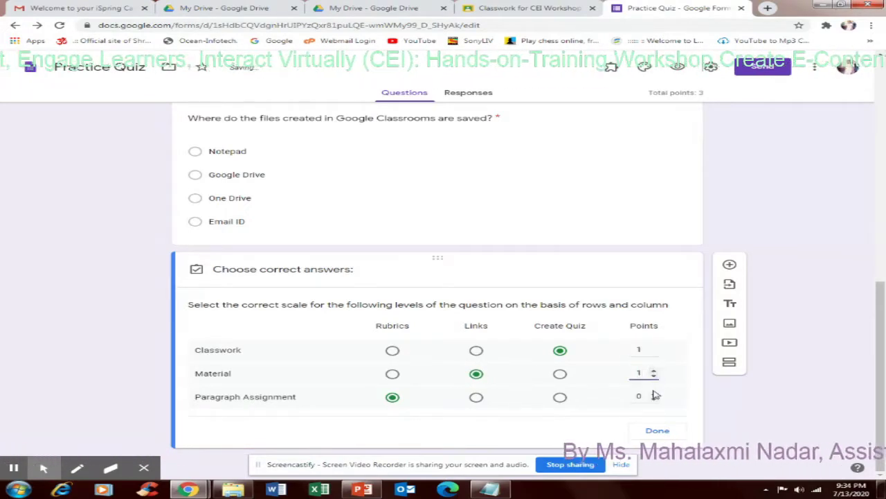
pyautogui.click(654, 394)
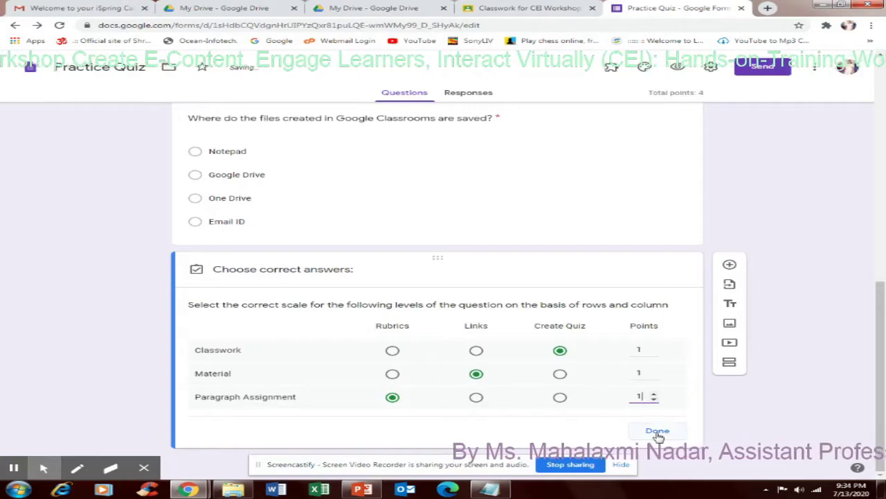
pyautogui.click(657, 431)
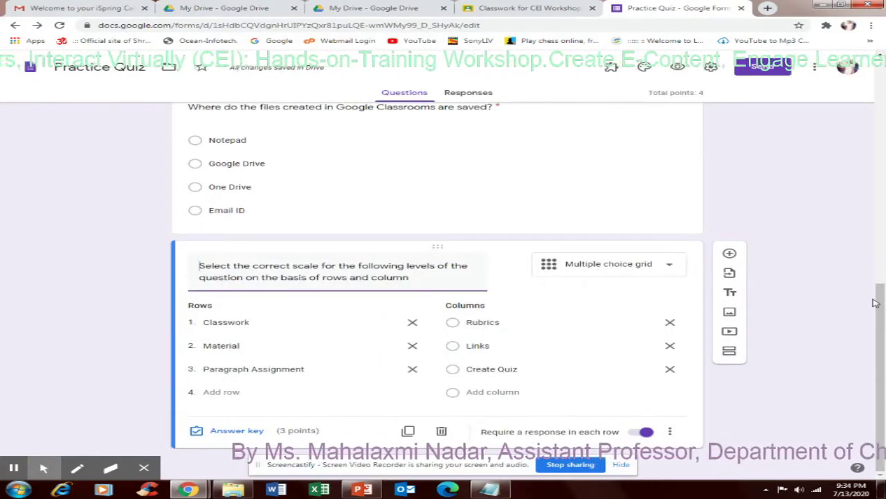
# Add a new blank multiple choice question below the multiple choice grid question
pyautogui.click(865, 349)
pyautogui.click(696, 470)
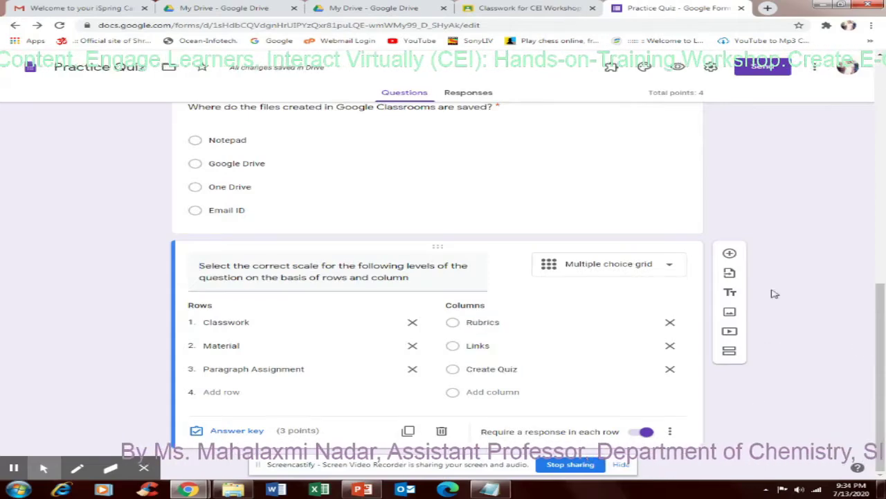
pyautogui.click(730, 255)
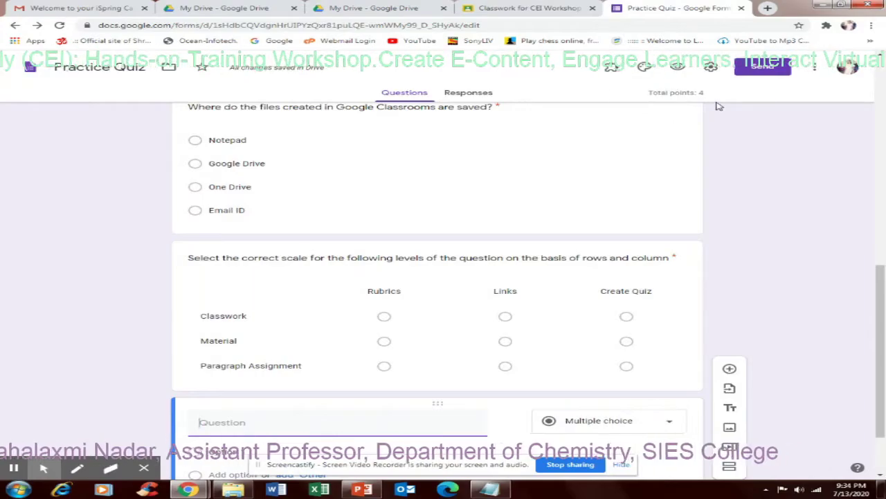
pyautogui.scroll(-1, 727, 381)
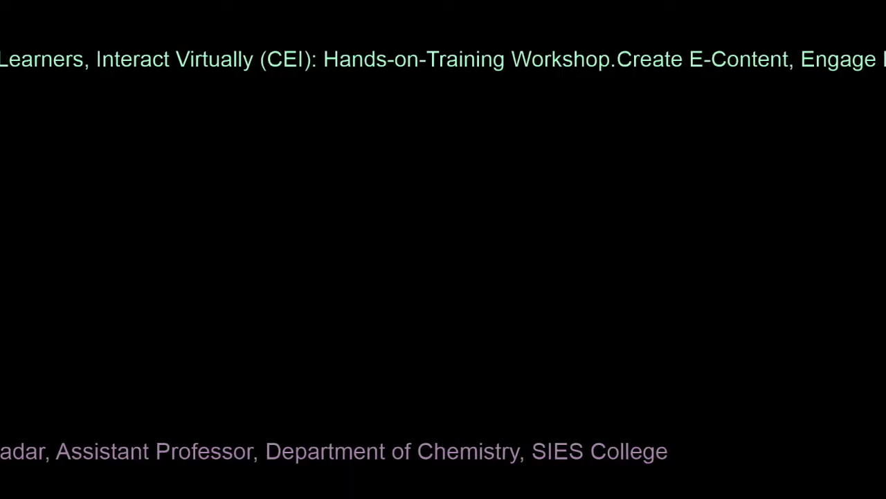